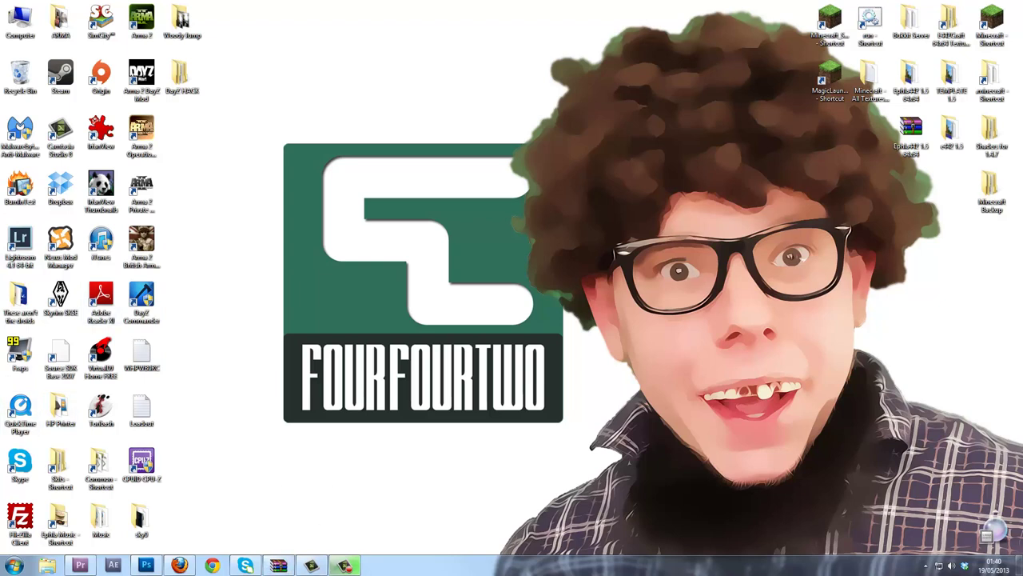
Step: Bring Firefox back and scroll the OptiFine 1.5.2 article down to its HD_U_D2 download link
{"action": "left_click", "coordinate": [179, 565]}
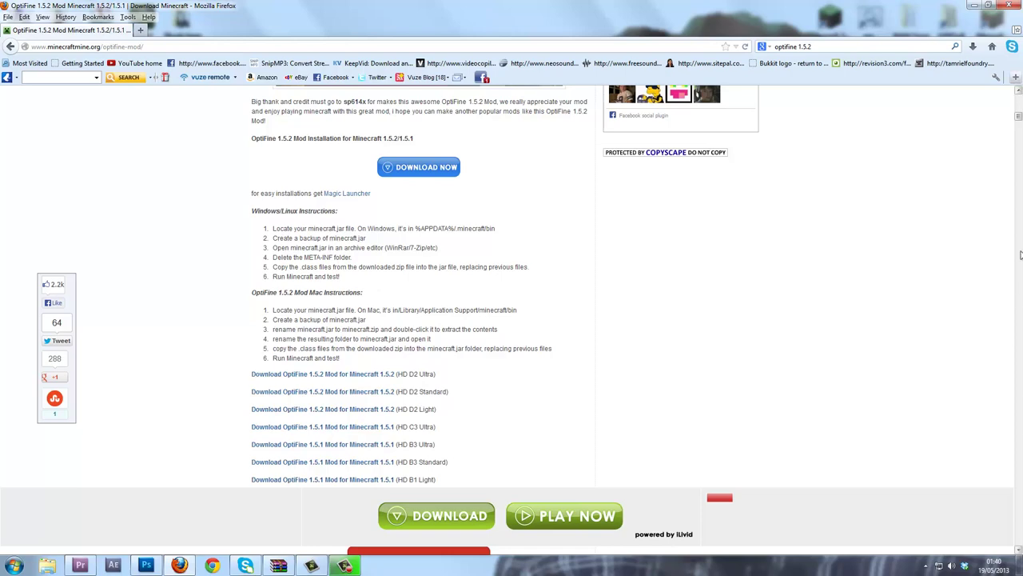
{"action": "left_click_drag", "start_coordinate": [1018, 118], "coordinate": [1017, 77]}
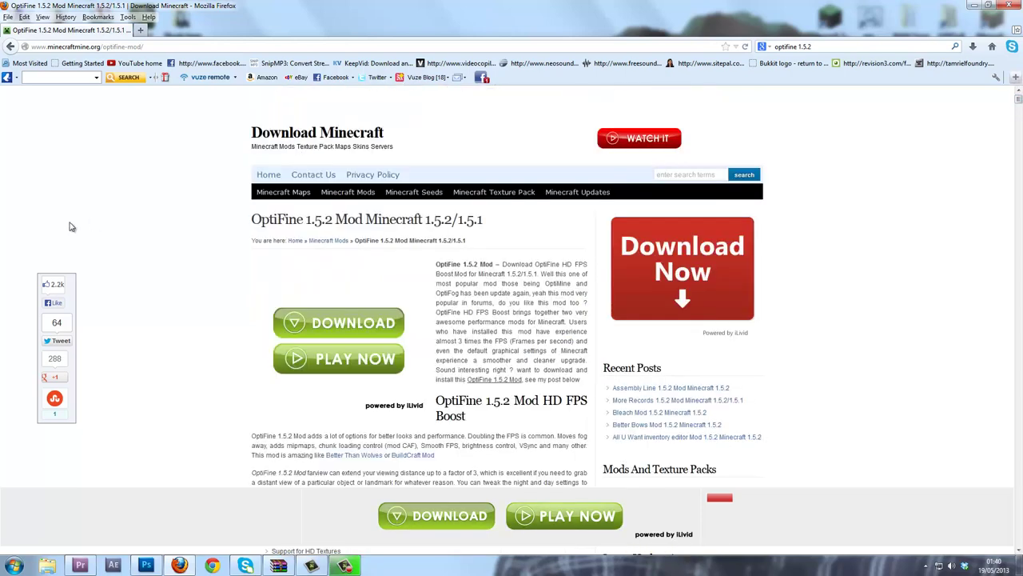
{"action": "scroll", "coordinate": [468, 311], "scroll_direction": "down", "scroll_amount": 3}
{"action": "scroll", "coordinate": [384, 293], "scroll_direction": "down", "scroll_amount": 1}
{"action": "scroll", "coordinate": [432, 264], "scroll_direction": "up", "scroll_amount": 4}
{"action": "scroll", "coordinate": [376, 368], "scroll_direction": "down", "scroll_amount": 3}
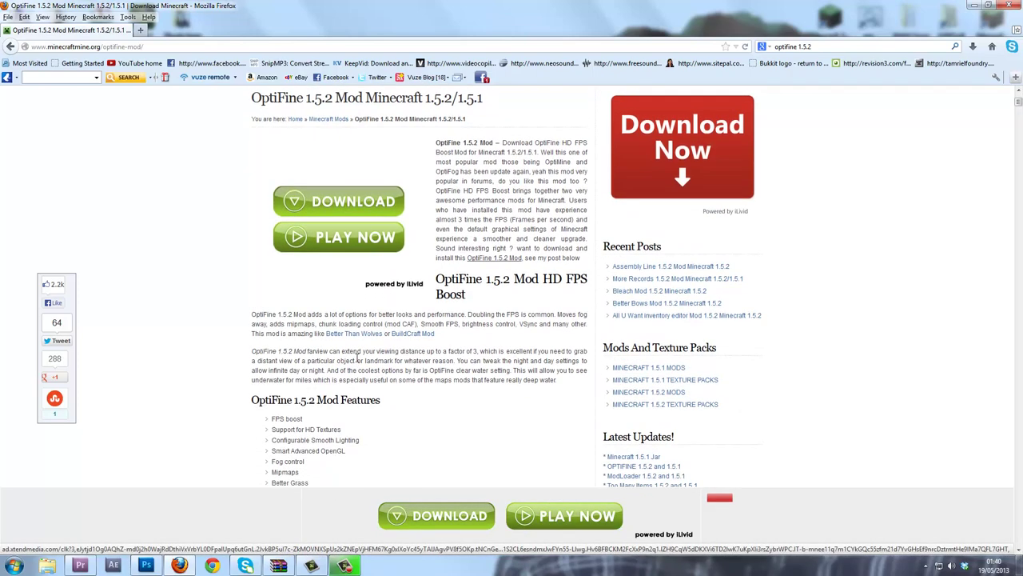
{"action": "scroll", "coordinate": [399, 384], "scroll_direction": "down", "scroll_amount": 3}
{"action": "scroll", "coordinate": [423, 403], "scroll_direction": "down", "scroll_amount": 4}
{"action": "scroll", "coordinate": [423, 397], "scroll_direction": "down", "scroll_amount": 3}
{"action": "scroll", "coordinate": [411, 344], "scroll_direction": "down", "scroll_amount": 3}
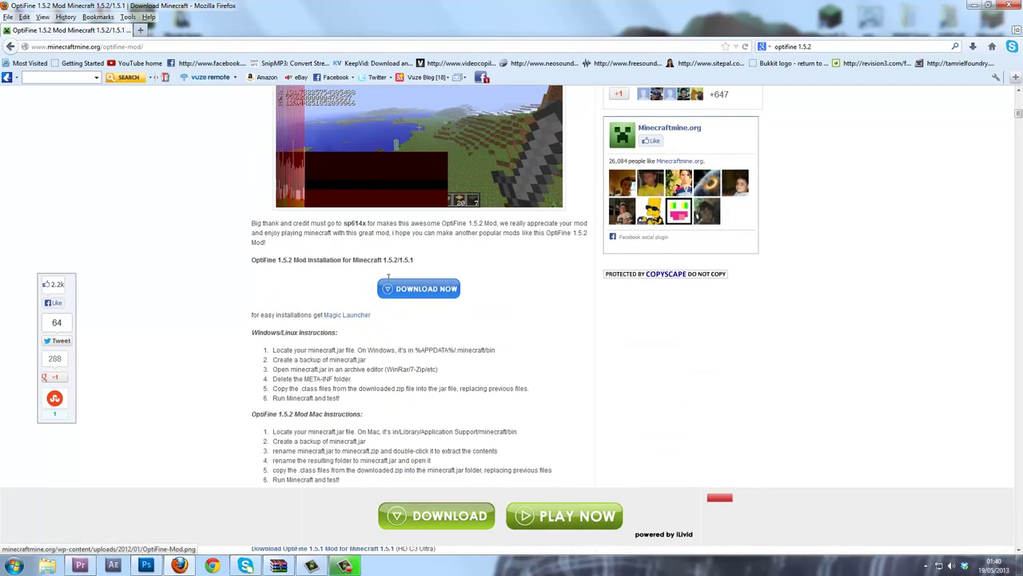
{"action": "scroll", "coordinate": [432, 360], "scroll_direction": "down", "scroll_amount": 4}
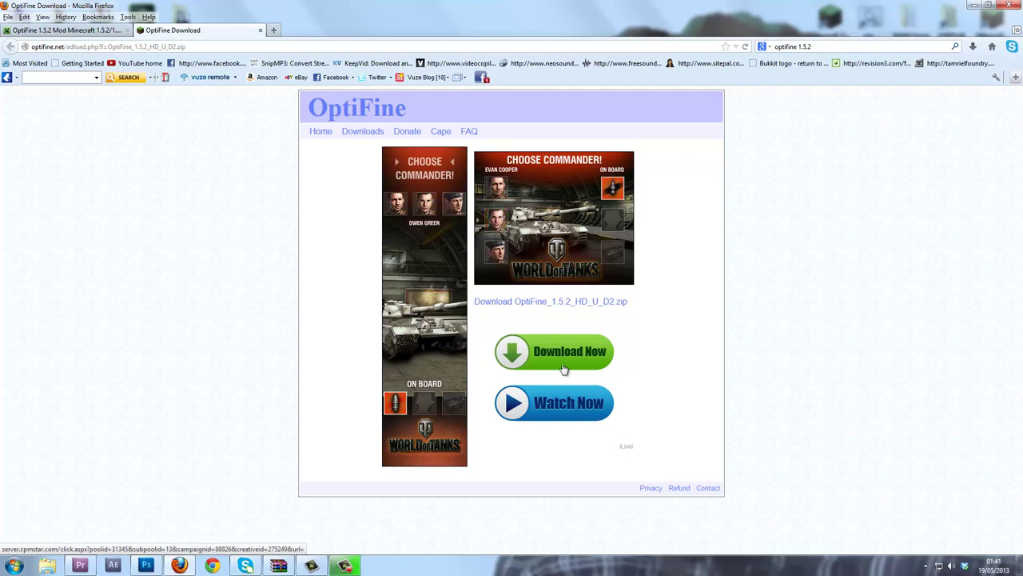
Step: Save OptiFine_1.5.2_HD_U_D2.zip to disk and bring up the finished download's options
{"action": "left_click", "coordinate": [522, 307]}
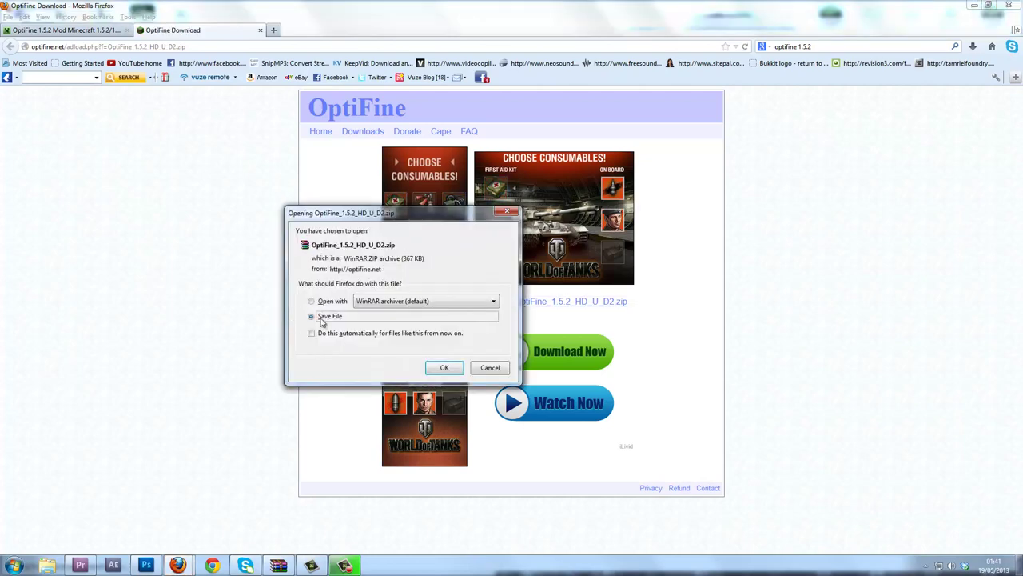
{"action": "left_click", "coordinate": [442, 367]}
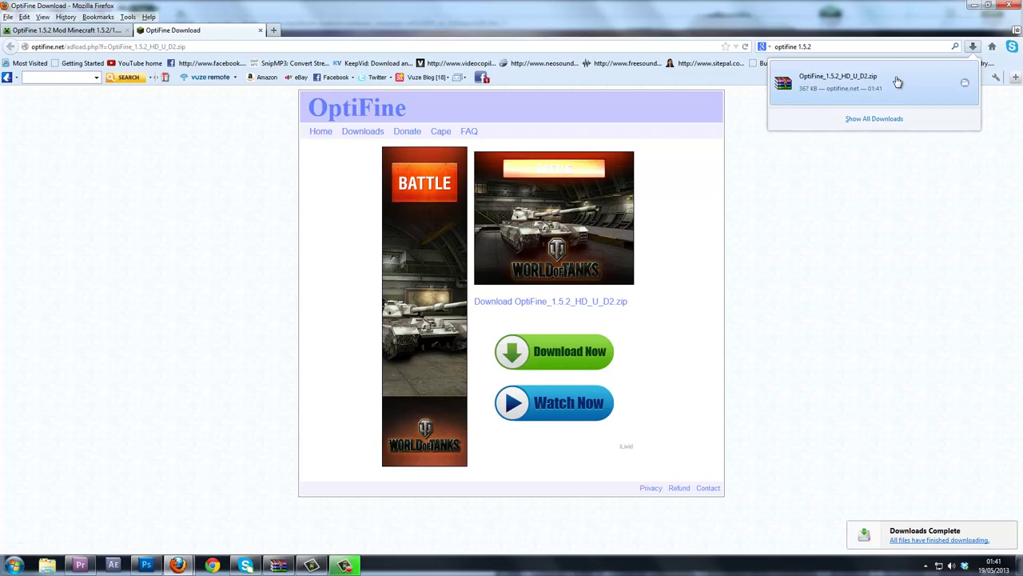
{"action": "right_click", "coordinate": [898, 82]}
Step: Extract OptiFine_1.5.2_HD_U_D2.zip into the Minecraft 1.5.2 folder
{"action": "left_click", "coordinate": [939, 99]}
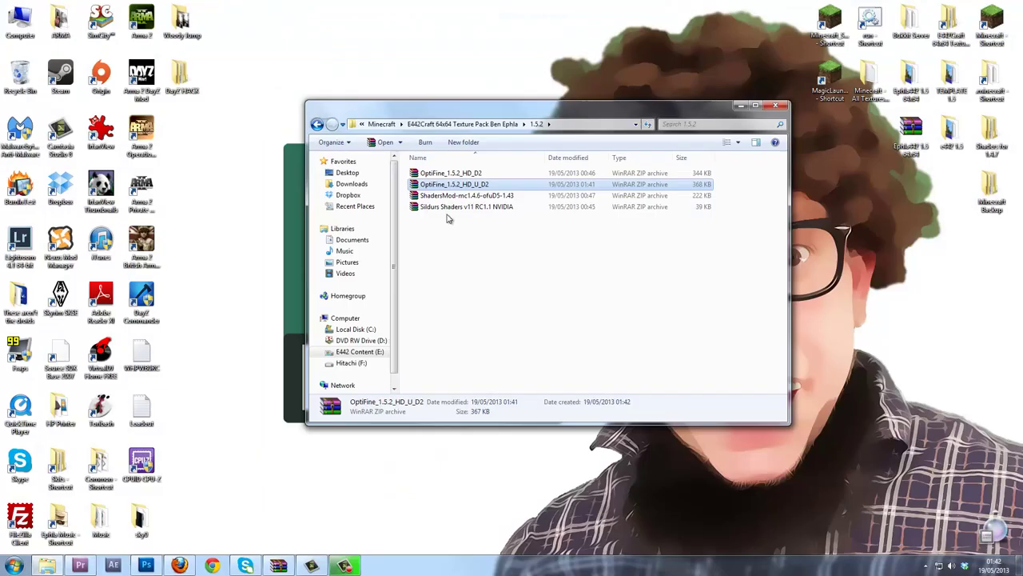
{"action": "right_click", "coordinate": [440, 189]}
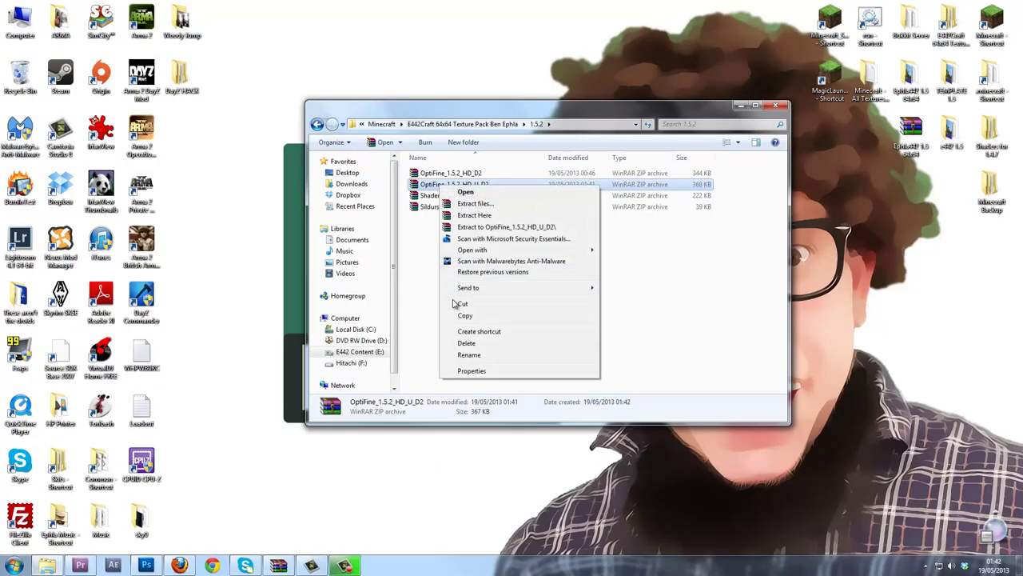
{"action": "left_click", "coordinate": [473, 215]}
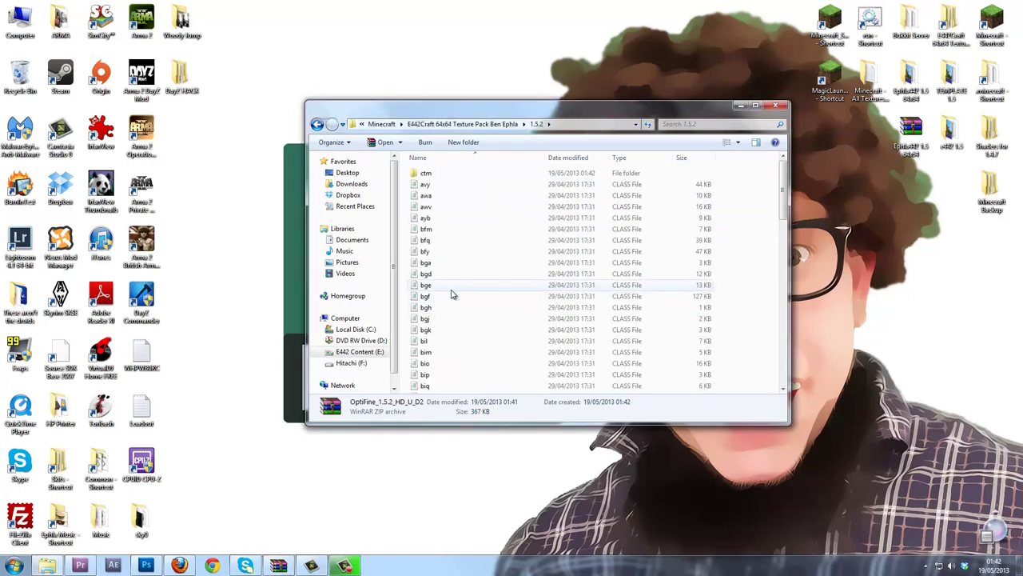
Step: Select the four archives, including OptiFine_1.5.2_HD_D2, ShadersMod and Sildurs Shaders
{"action": "scroll", "coordinate": [451, 295], "scroll_direction": "down", "scroll_amount": 5}
{"action": "scroll", "coordinate": [452, 294], "scroll_direction": "down", "scroll_amount": 3}
{"action": "scroll", "coordinate": [451, 294], "scroll_direction": "up", "scroll_amount": 4}
{"action": "scroll", "coordinate": [452, 294], "scroll_direction": "down", "scroll_amount": 2}
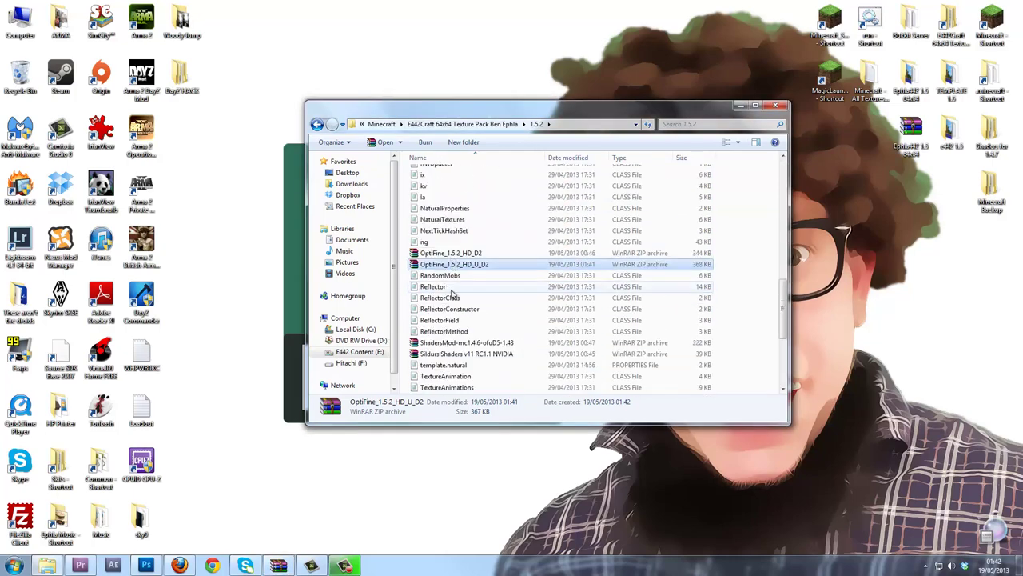
{"action": "scroll", "coordinate": [452, 294], "scroll_direction": "down", "scroll_amount": 2}
{"action": "scroll", "coordinate": [453, 295], "scroll_direction": "down", "scroll_amount": 3}
{"action": "scroll", "coordinate": [454, 295], "scroll_direction": "up", "scroll_amount": 3}
{"action": "scroll", "coordinate": [452, 284], "scroll_direction": "up", "scroll_amount": 1}
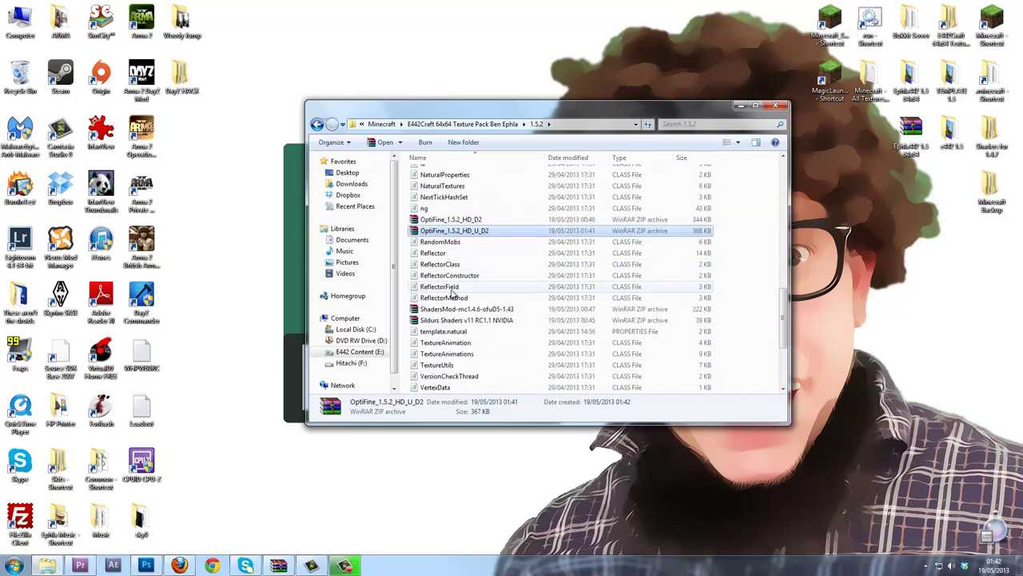
{"action": "scroll", "coordinate": [449, 269], "scroll_direction": "down", "scroll_amount": 1}
{"action": "scroll", "coordinate": [448, 269], "scroll_direction": "down", "scroll_amount": 3}
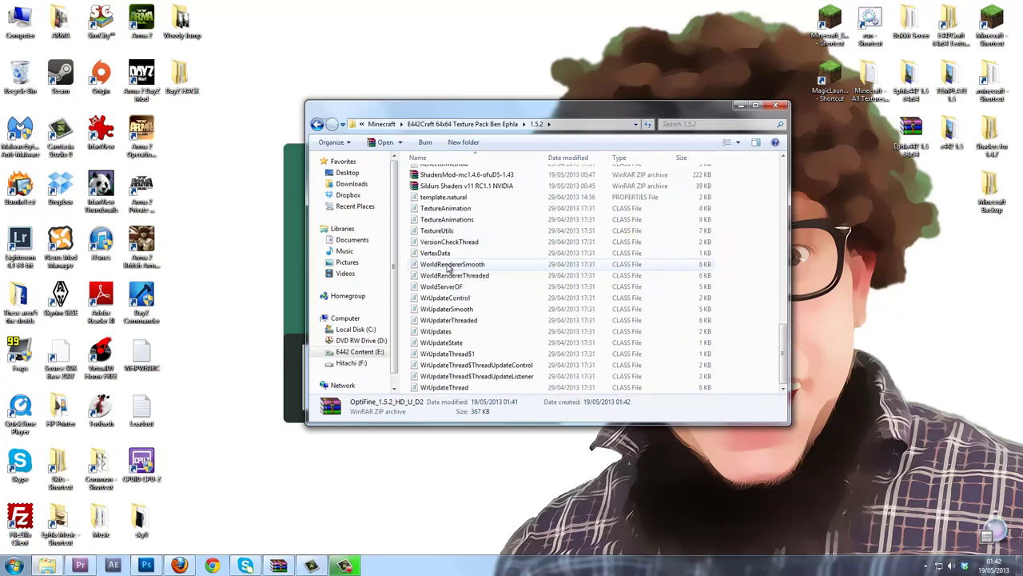
{"action": "scroll", "coordinate": [449, 268], "scroll_direction": "up", "scroll_amount": 3}
{"action": "scroll", "coordinate": [449, 269], "scroll_direction": "up", "scroll_amount": 1}
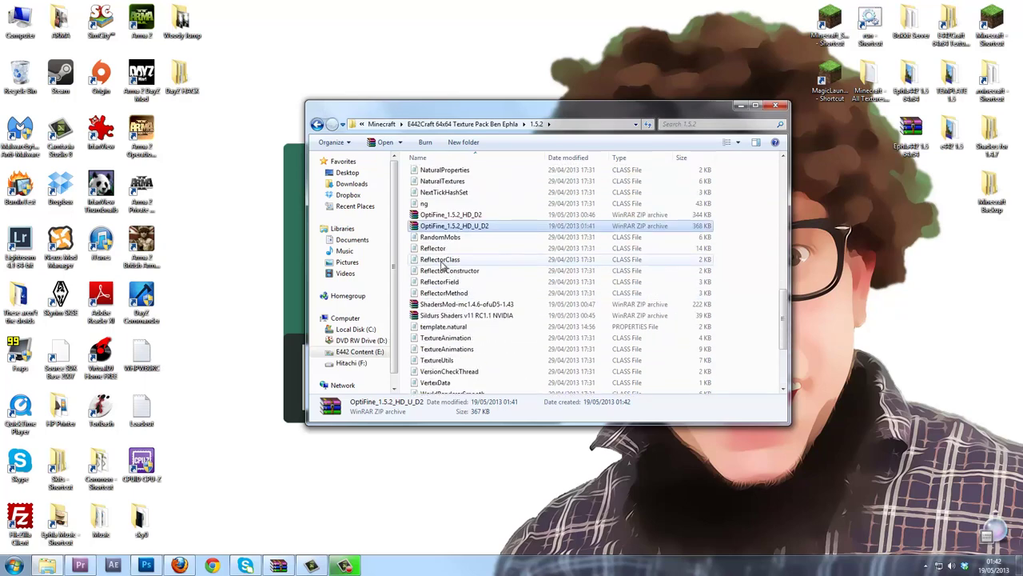
{"action": "left_click", "coordinate": [427, 215], "text": "ctrl"}
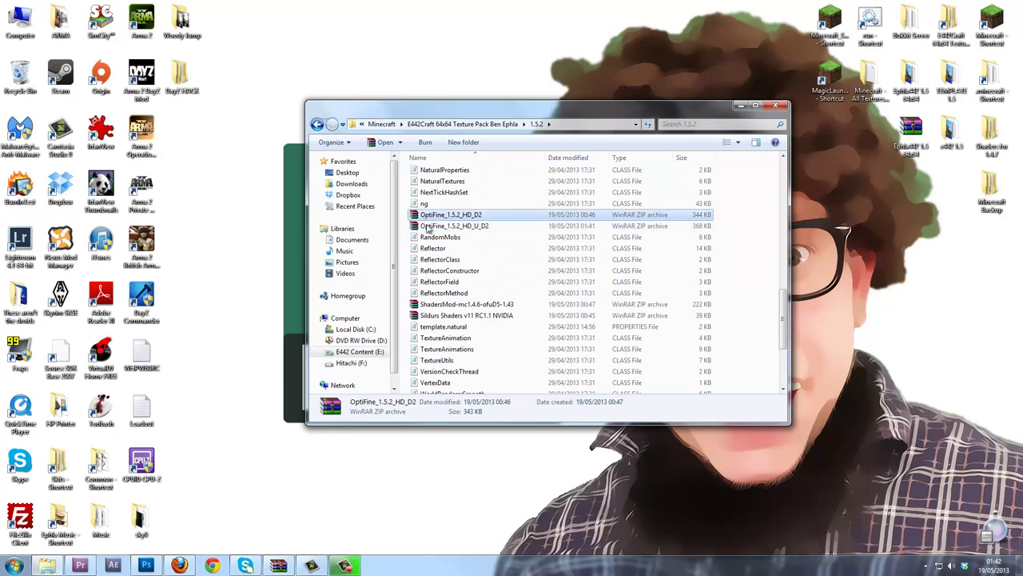
{"action": "left_click", "coordinate": [435, 304], "text": "ctrl"}
Step: Cut the four selected archives and paste them onto the desktop
{"action": "scroll", "coordinate": [440, 337], "scroll_direction": "down", "scroll_amount": 3}
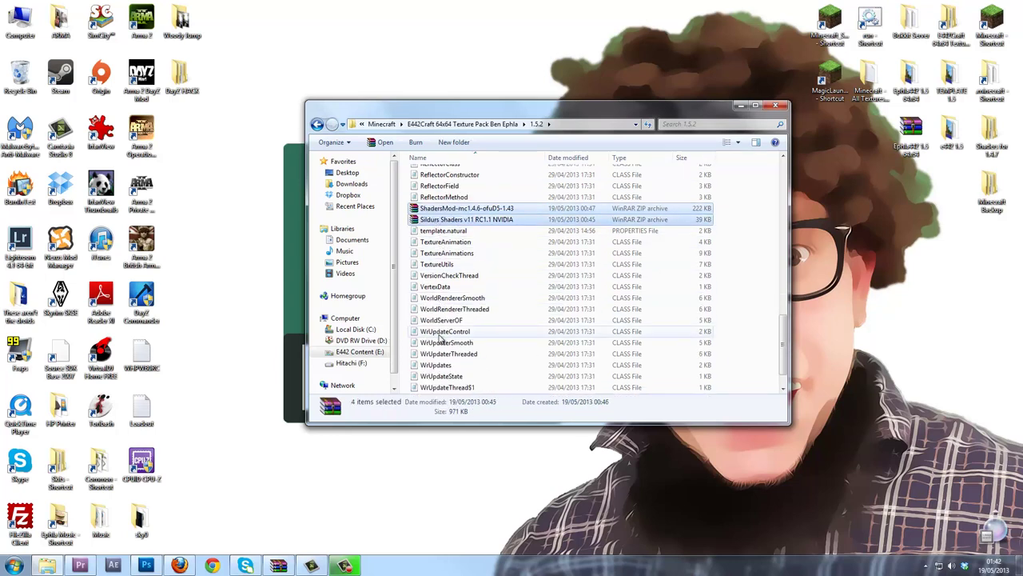
{"action": "scroll", "coordinate": [440, 338], "scroll_direction": "down", "scroll_amount": 1}
{"action": "scroll", "coordinate": [440, 337], "scroll_direction": "up", "scroll_amount": 2}
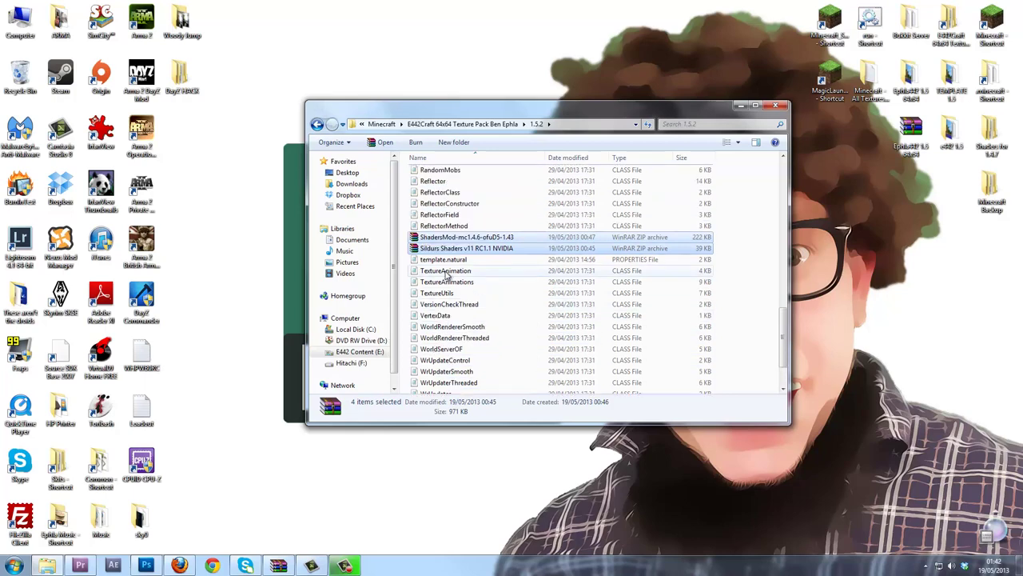
{"action": "scroll", "coordinate": [440, 312], "scroll_direction": "up", "scroll_amount": 1}
{"action": "left_click_drag", "start_coordinate": [440, 276], "coordinate": [450, 279]}
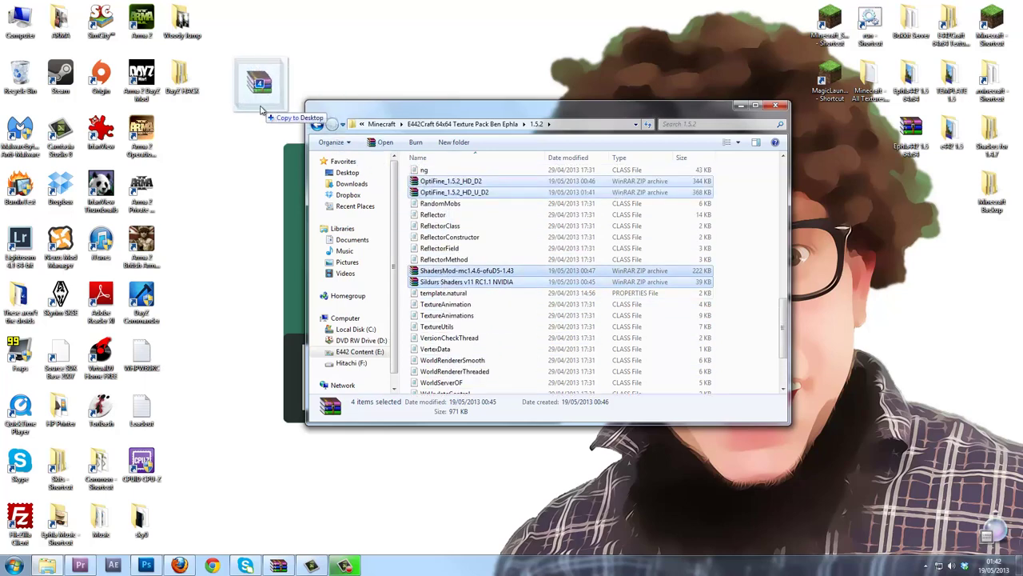
{"action": "right_click", "coordinate": [450, 280]}
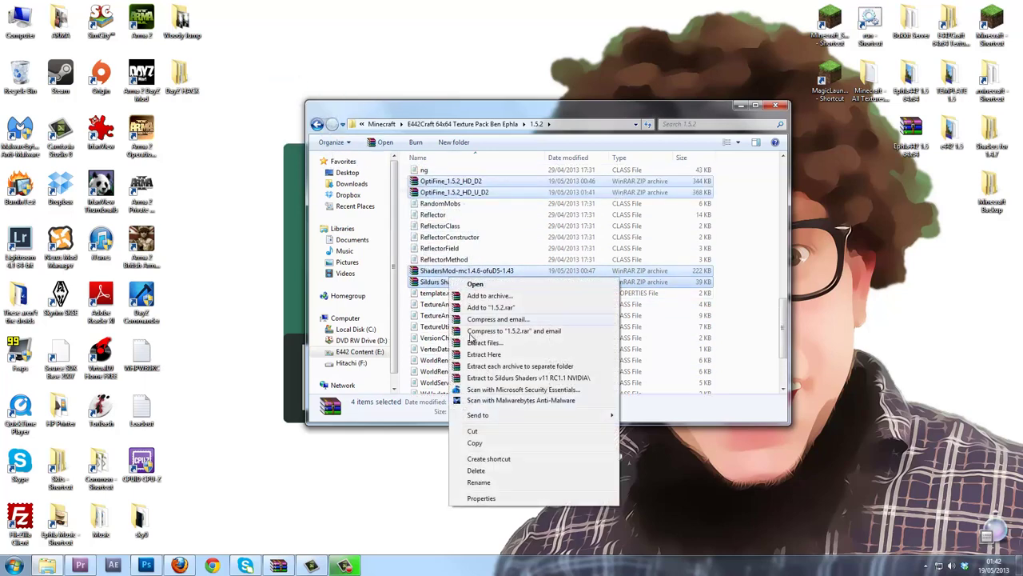
{"action": "left_click", "coordinate": [472, 431]}
{"action": "right_click", "coordinate": [279, 63]}
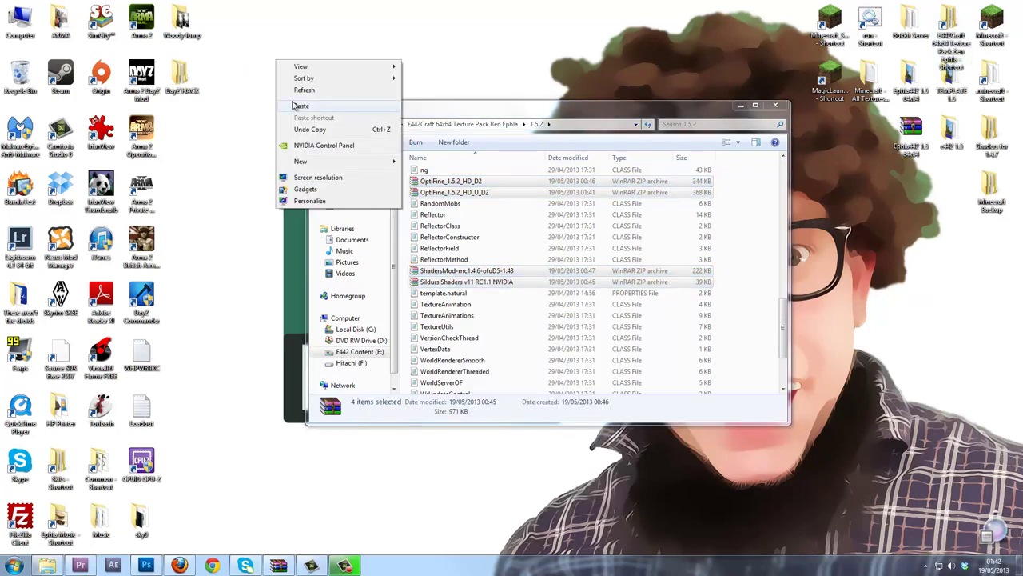
{"action": "left_click", "coordinate": [294, 105]}
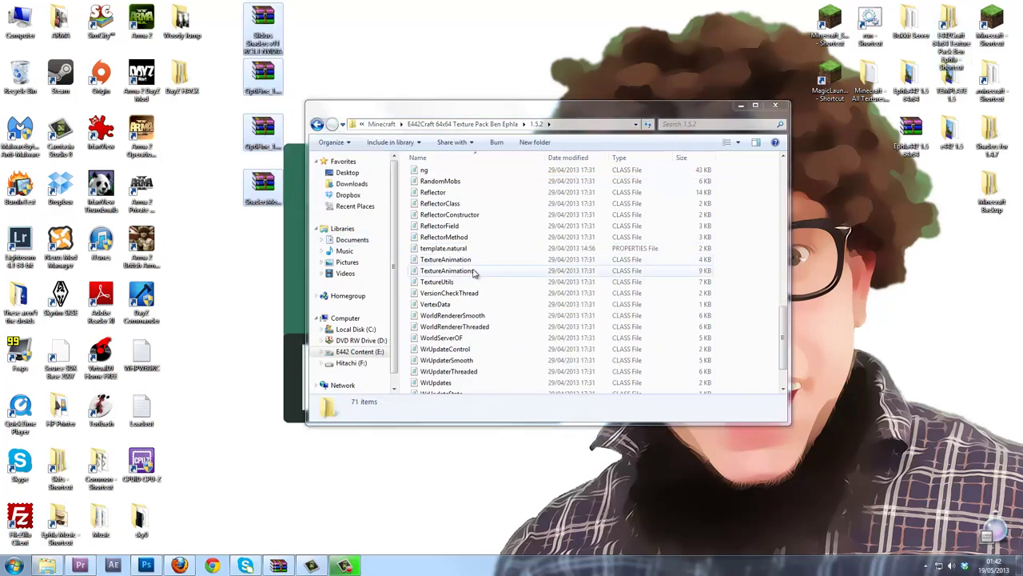
Step: Select all 71 extracted items, from the ctm folder through WrUpdateThread
{"action": "left_click", "coordinate": [503, 260]}
{"action": "scroll", "coordinate": [505, 264], "scroll_direction": "up", "scroll_amount": 6}
{"action": "scroll", "coordinate": [505, 263], "scroll_direction": "up", "scroll_amount": 10}
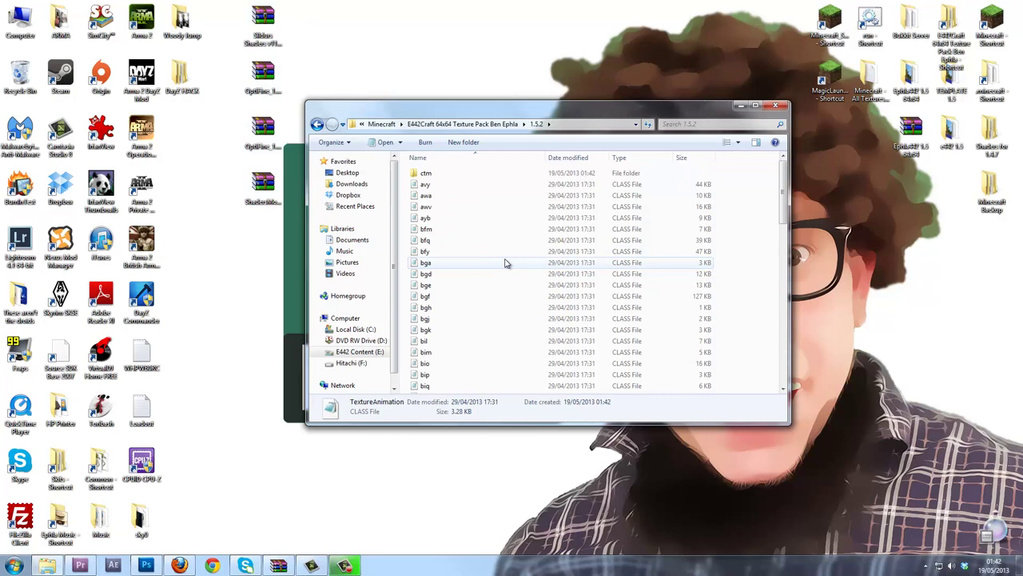
{"action": "left_click", "coordinate": [426, 173]}
{"action": "scroll", "coordinate": [456, 308], "scroll_direction": "down", "scroll_amount": 10}
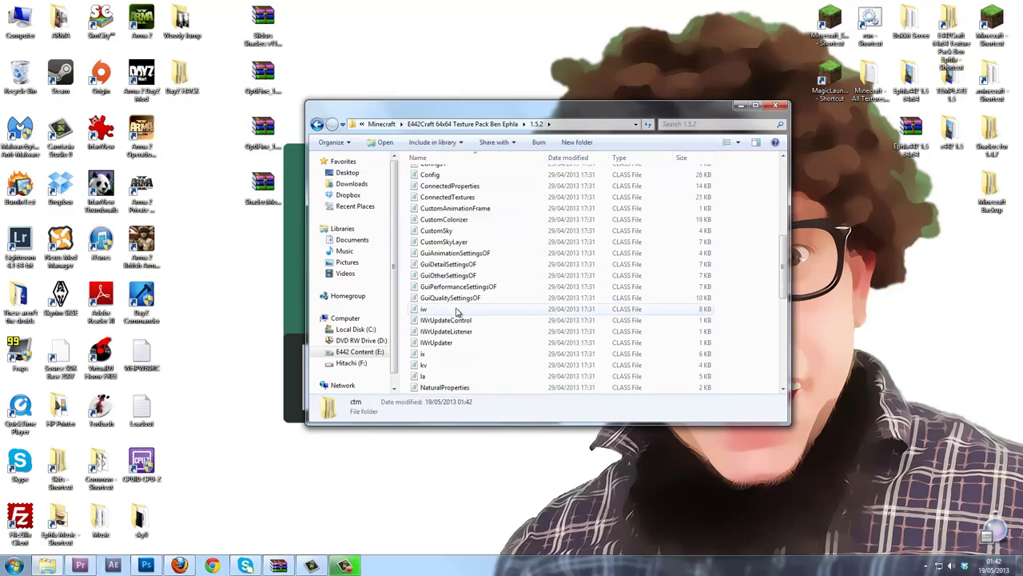
{"action": "scroll", "coordinate": [456, 312], "scroll_direction": "down", "scroll_amount": 10}
{"action": "left_click", "coordinate": [454, 388], "text": "shift"}
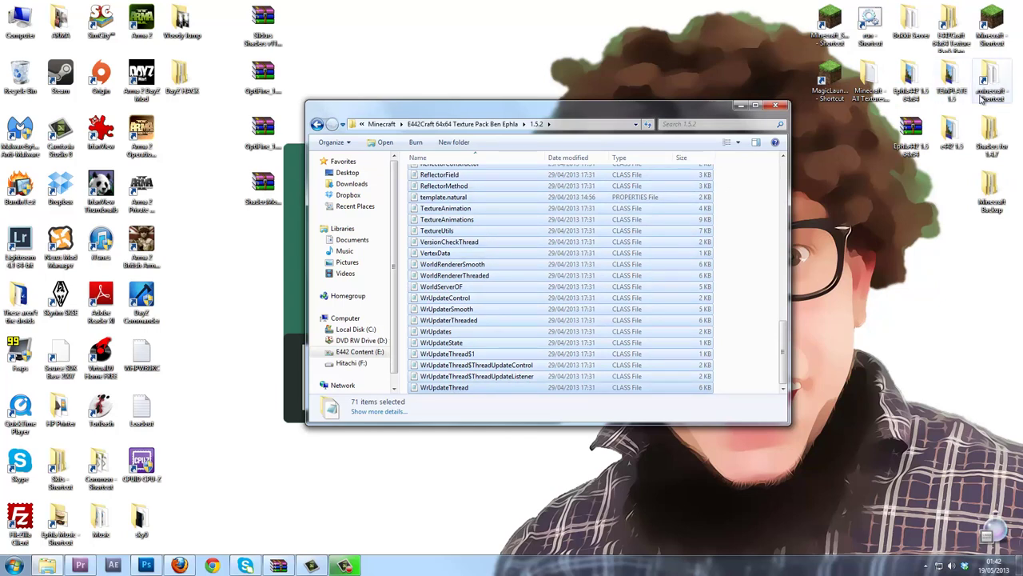
Step: Search %data% from Start, browse Roaming > .minecraft > bin, and open minecraft.jar in WinRAR
{"action": "left_click", "coordinate": [18, 566]}
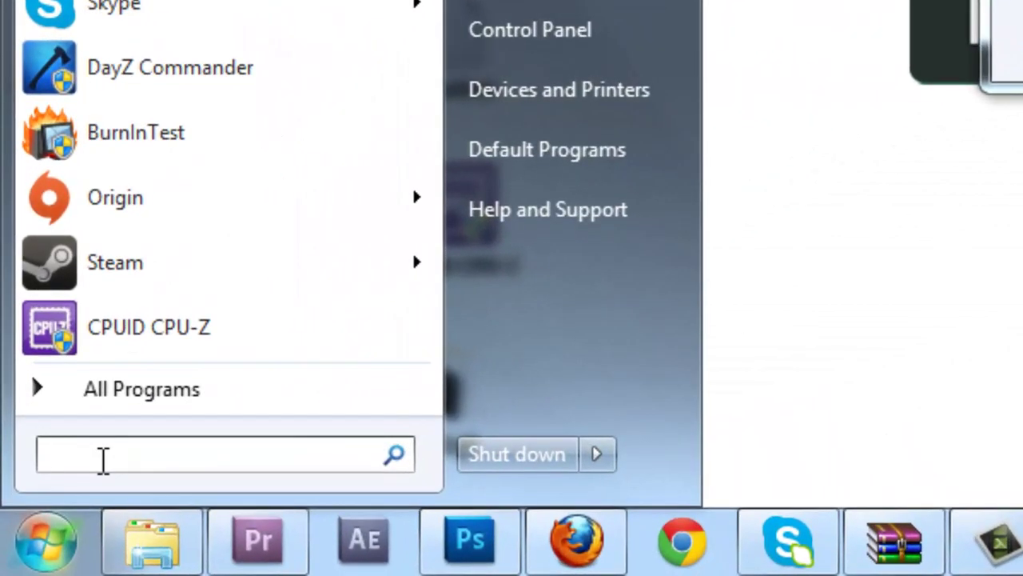
{"action": "type", "text": "%ap"}
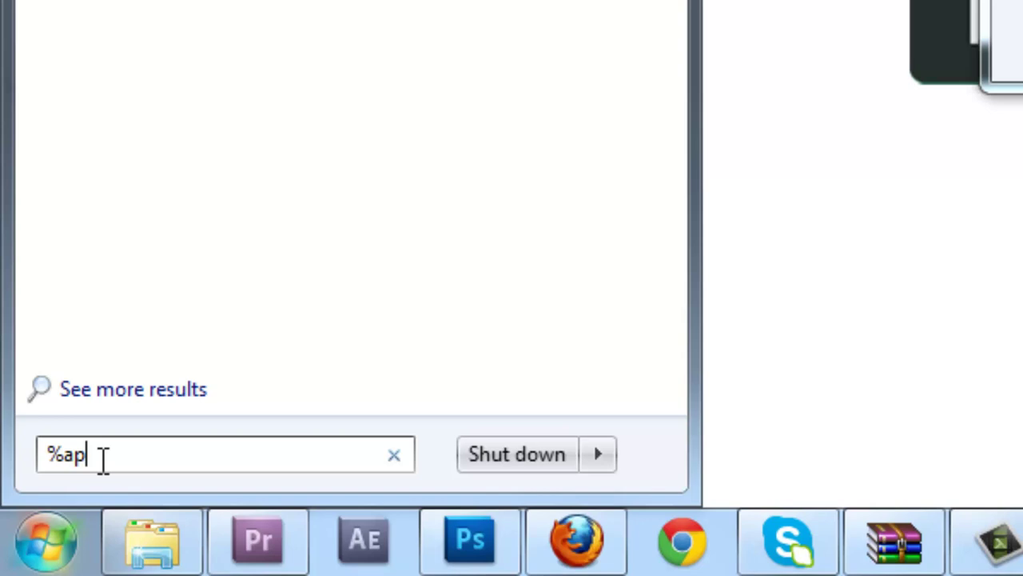
{"action": "type", "text": "data%"}
{"action": "key", "text": "Return"}
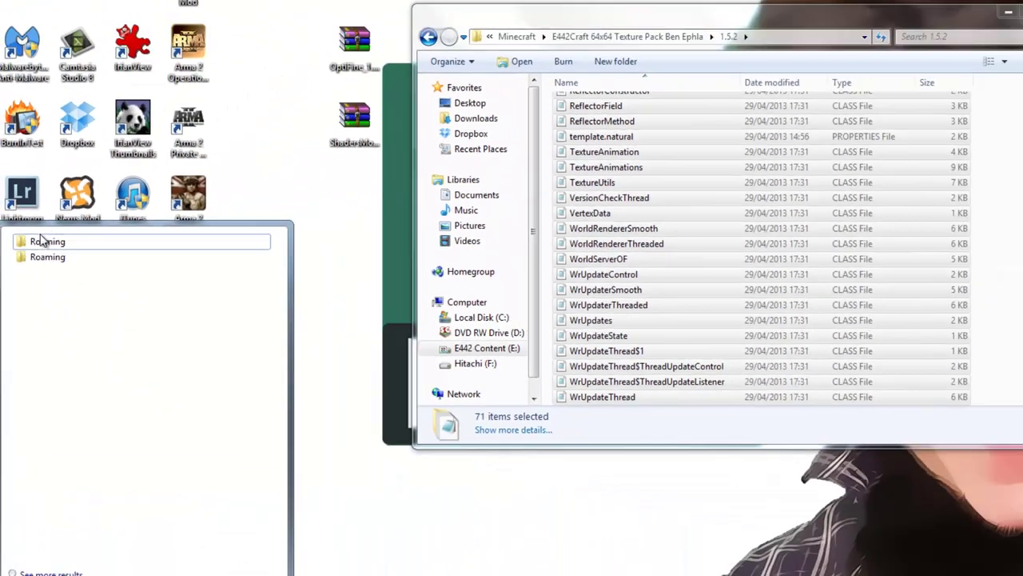
{"action": "double_click", "coordinate": [34, 276]}
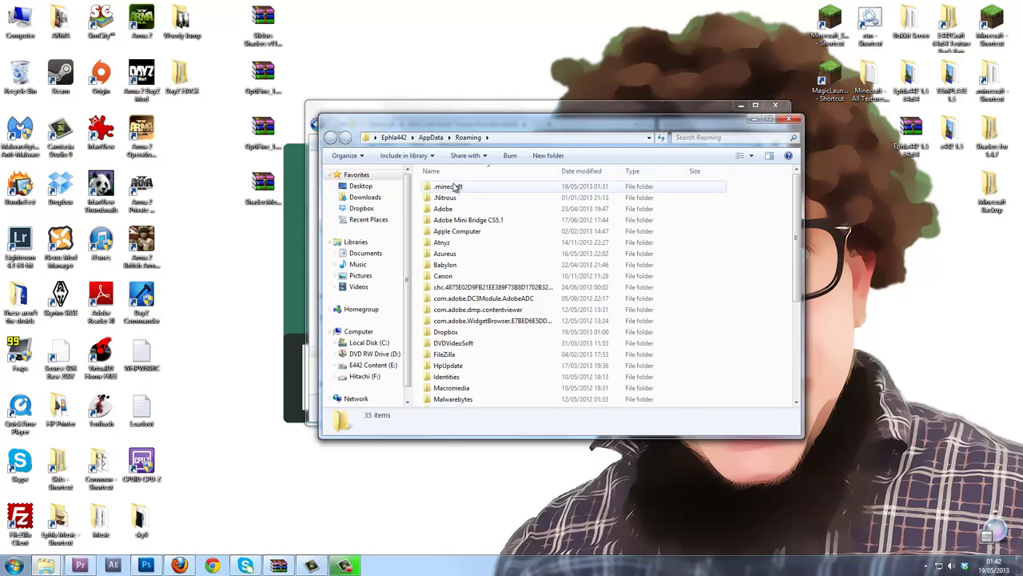
{"action": "double_click", "coordinate": [454, 186]}
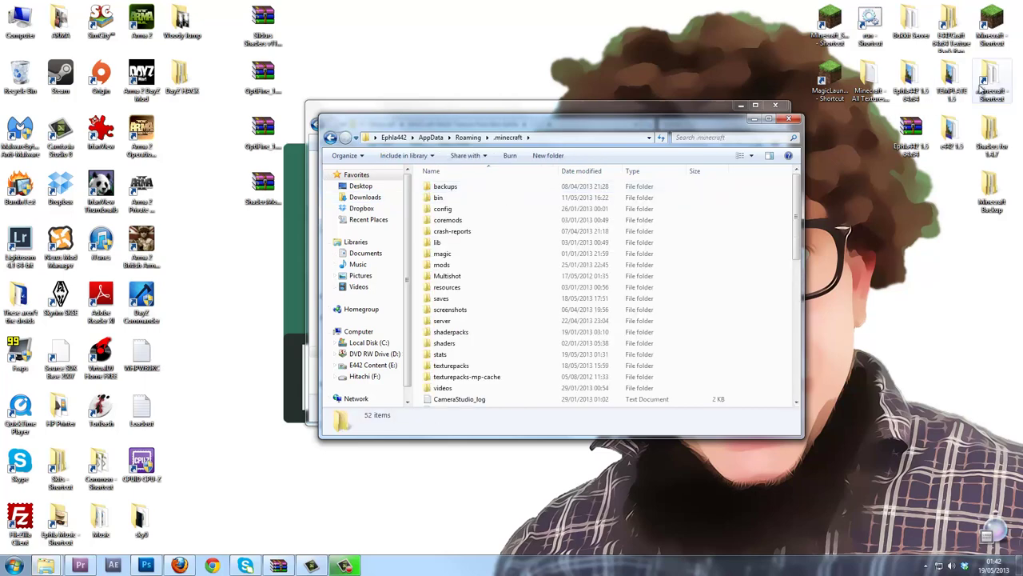
{"action": "double_click", "coordinate": [439, 197]}
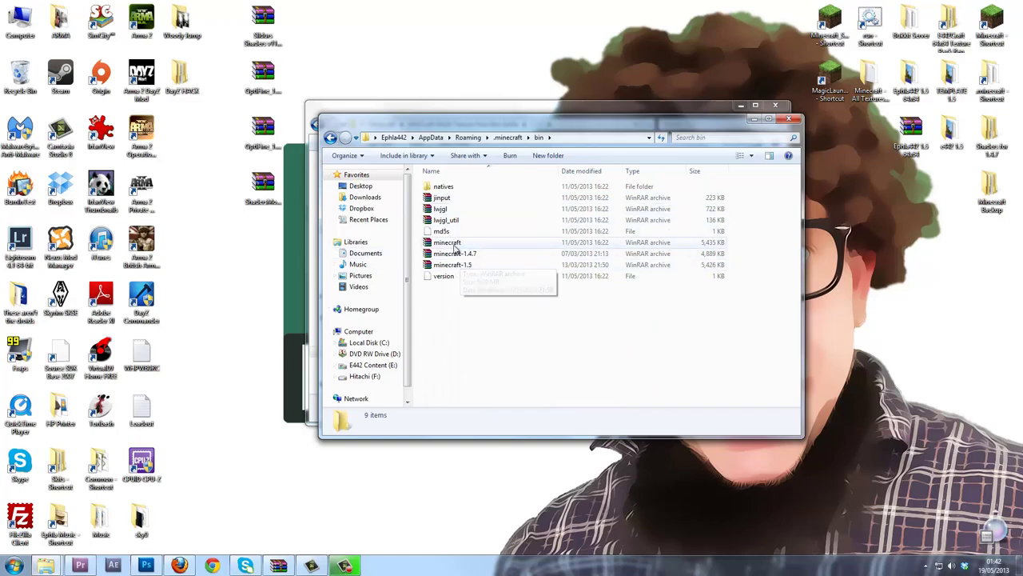
{"action": "double_click", "coordinate": [455, 244]}
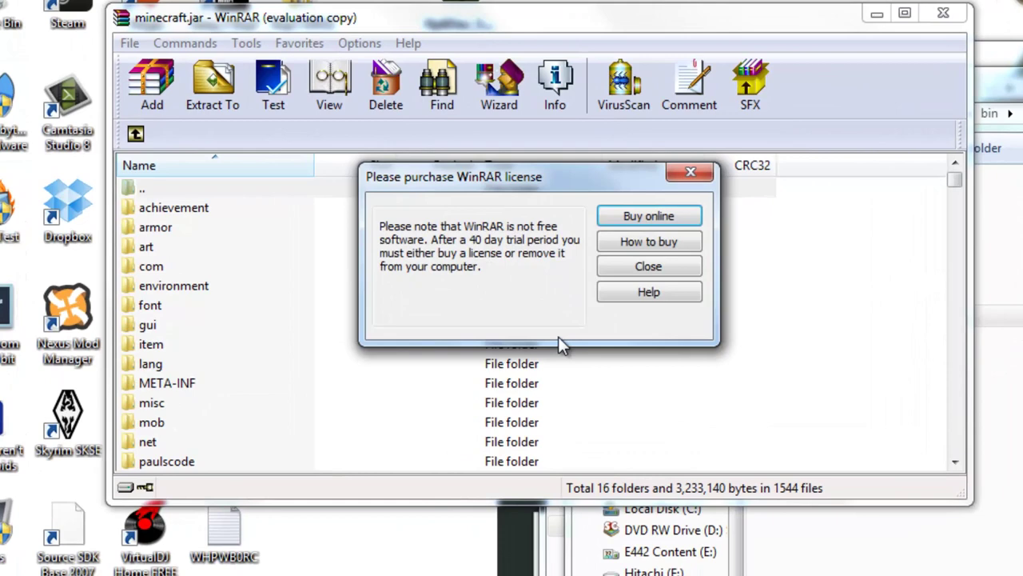
Step: Dismiss the license nag and delete the META-INF folder from minecraft.jar
{"action": "left_click", "coordinate": [660, 266]}
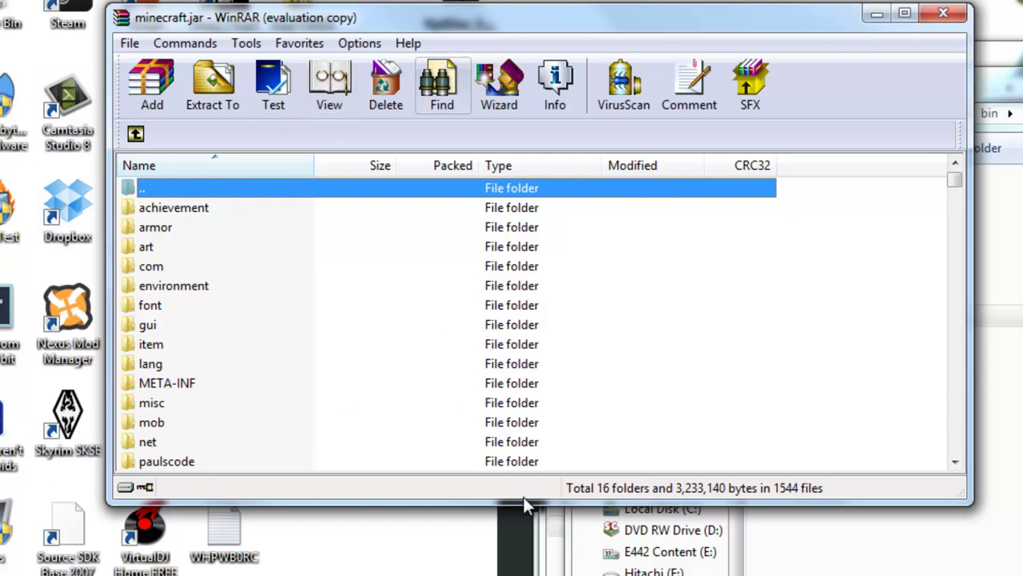
{"action": "left_click", "coordinate": [156, 385]}
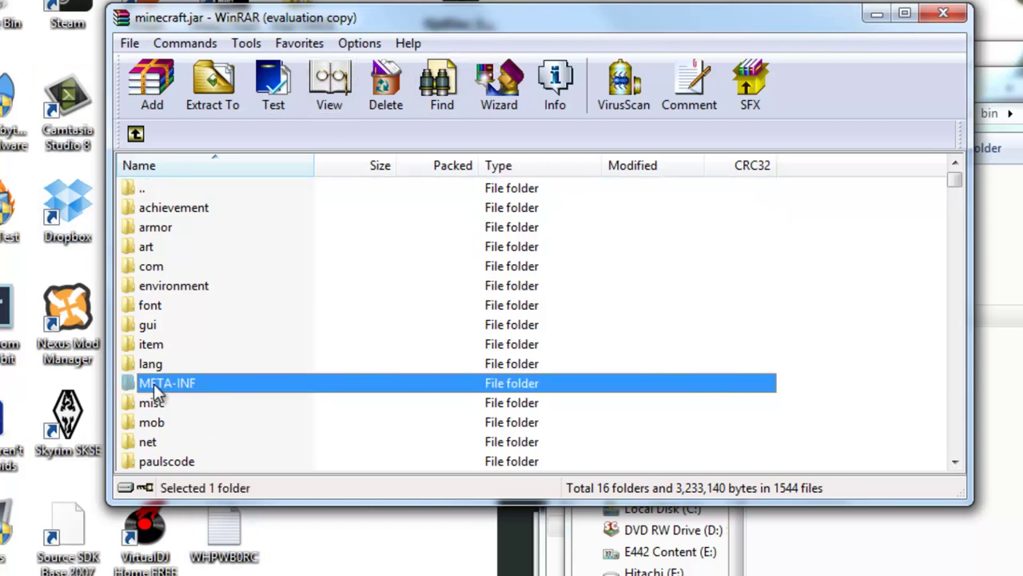
{"action": "key", "text": "Delete"}
{"action": "key", "text": "Return"}
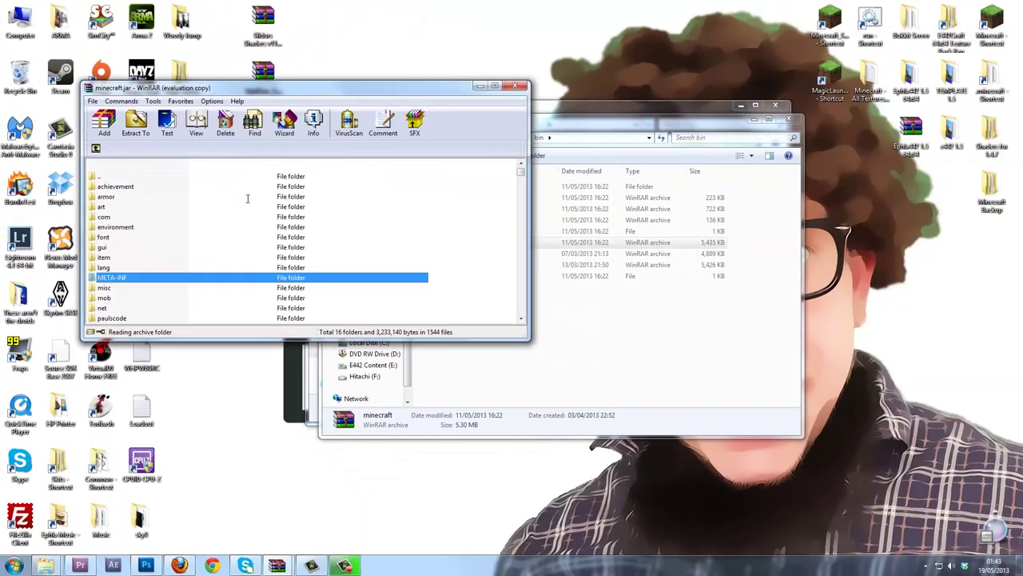
Step: Drag the selected OptiFine files into minecraft.jar's top level and confirm adding them
{"action": "left_click_drag", "start_coordinate": [339, 93], "coordinate": [799, 212]}
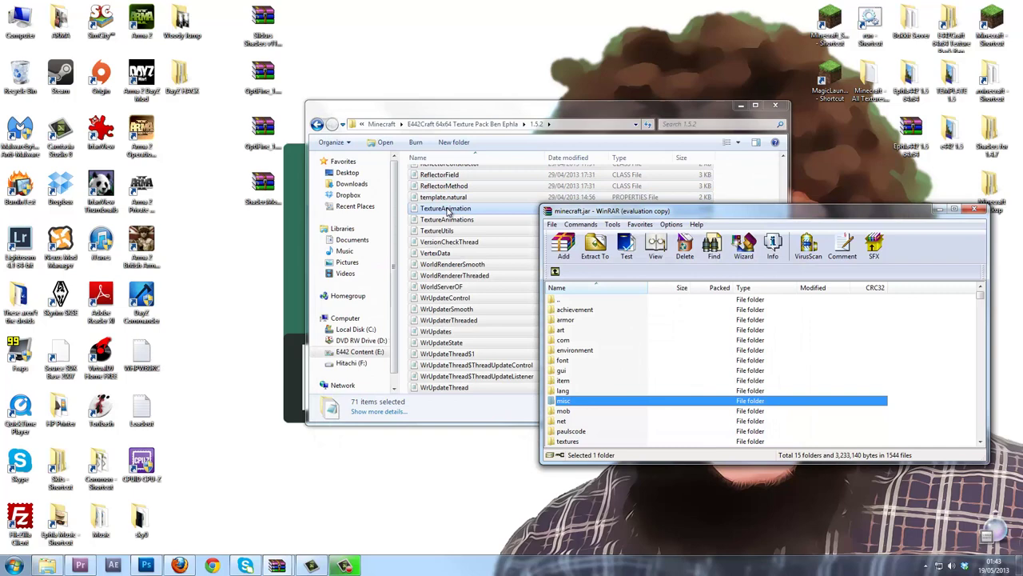
{"action": "left_click_drag", "start_coordinate": [448, 210], "coordinate": [592, 340]}
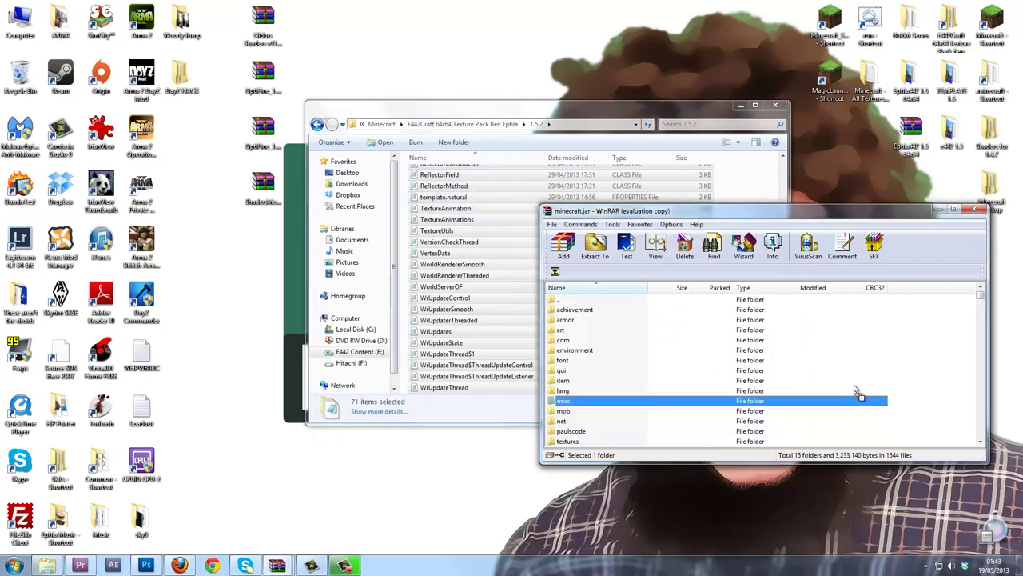
{"action": "left_click_drag", "start_coordinate": [970, 362], "coordinate": [963, 352]}
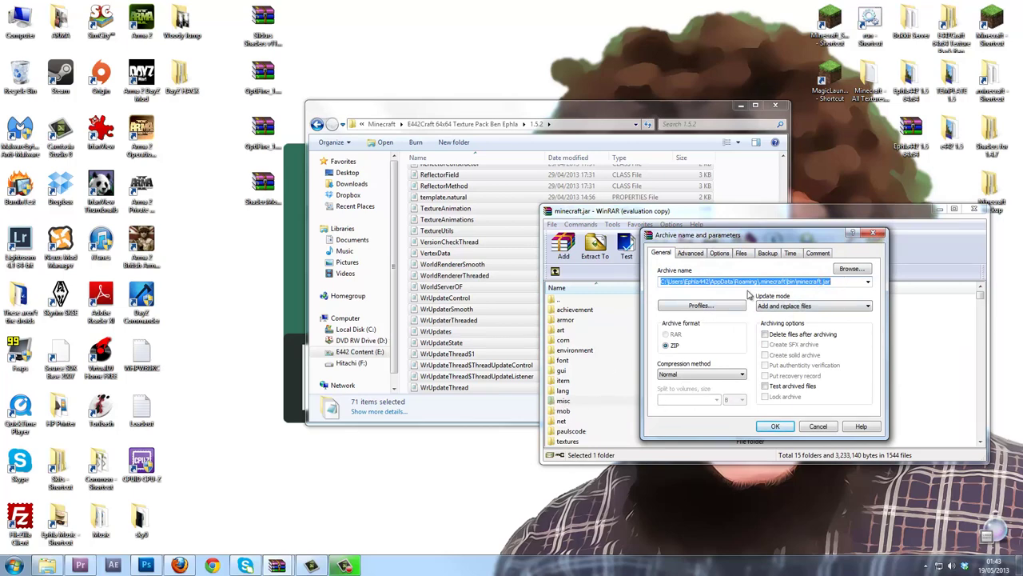
{"action": "left_click", "coordinate": [775, 425]}
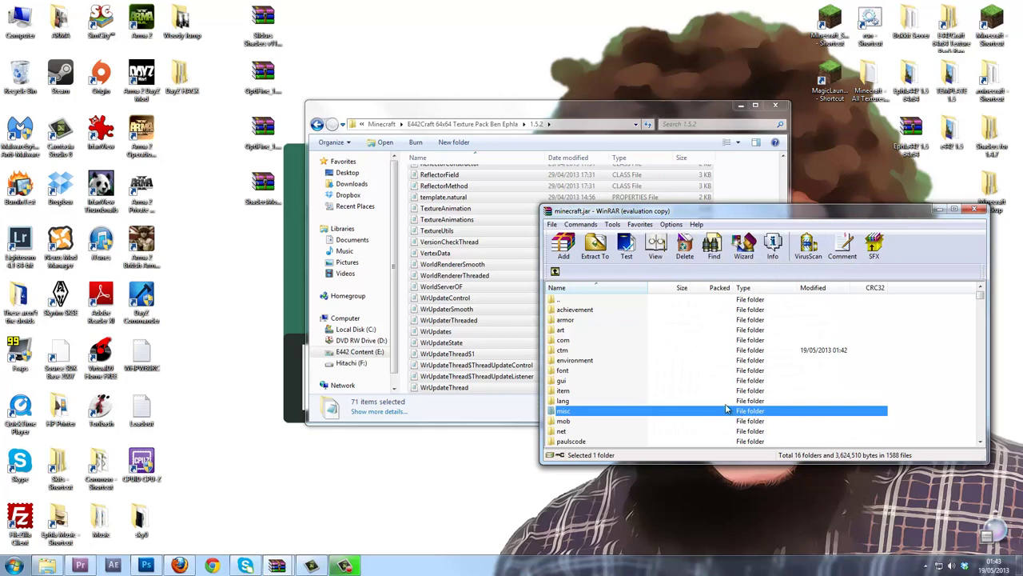
Step: Check the archive now lists 1588 files including ctm, and close WinRAR
{"action": "scroll", "coordinate": [727, 409], "scroll_direction": "down", "scroll_amount": 20}
{"action": "scroll", "coordinate": [727, 409], "scroll_direction": "down", "scroll_amount": 15}
{"action": "scroll", "coordinate": [727, 409], "scroll_direction": "down", "scroll_amount": 15}
{"action": "scroll", "coordinate": [727, 409], "scroll_direction": "down", "scroll_amount": 15}
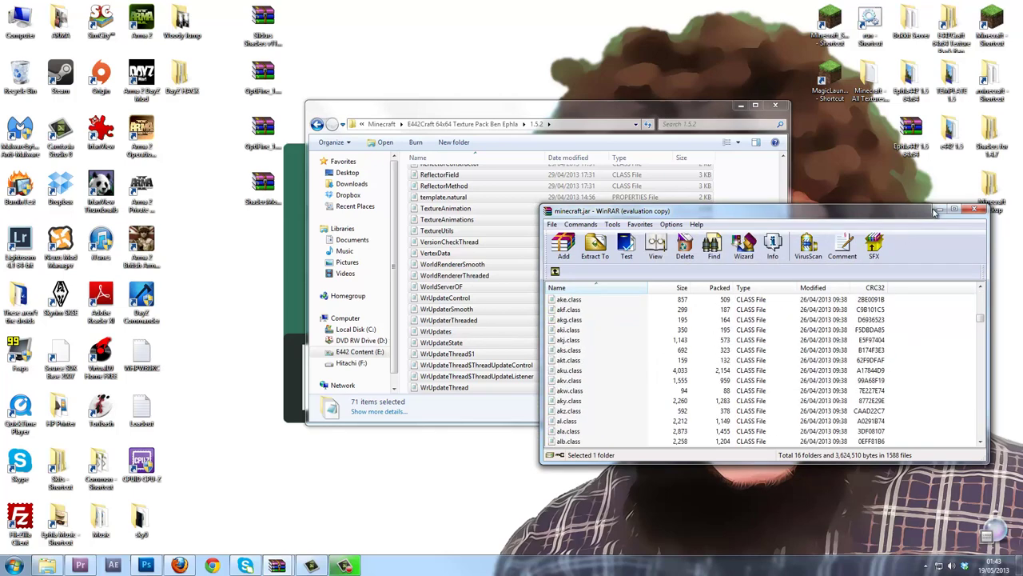
{"action": "left_click", "coordinate": [976, 211]}
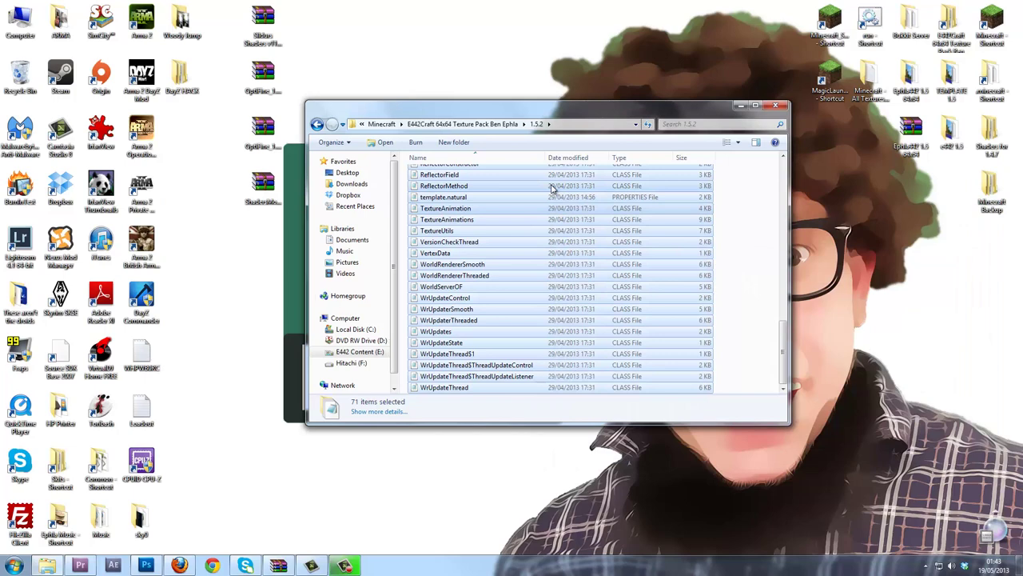